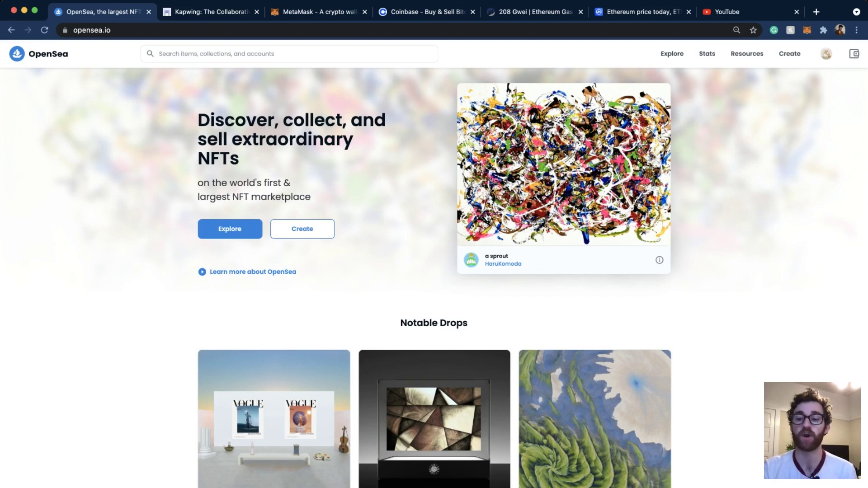
Open the form for a new NFT item and review the supported file types and maximum size.
click(786, 64)
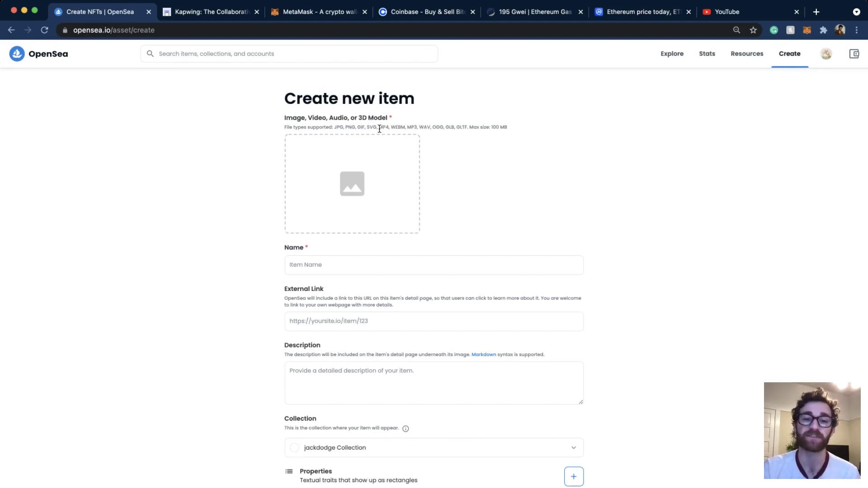
drag(379, 127, 388, 128)
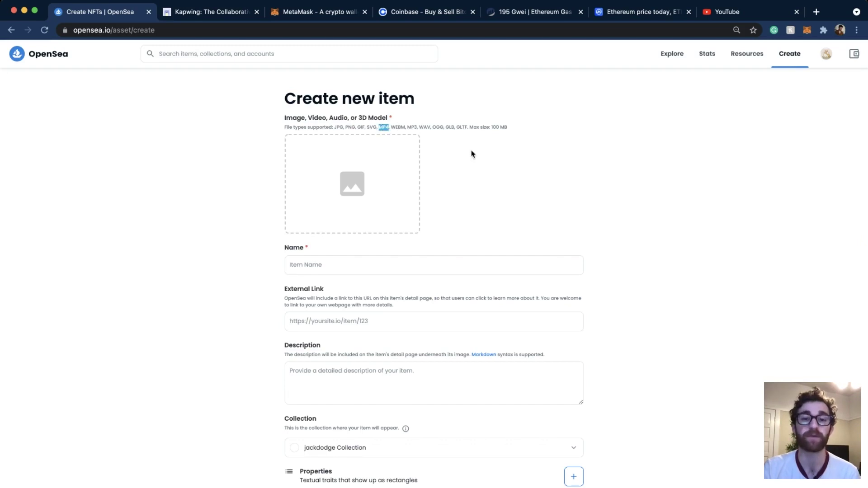
click(493, 129)
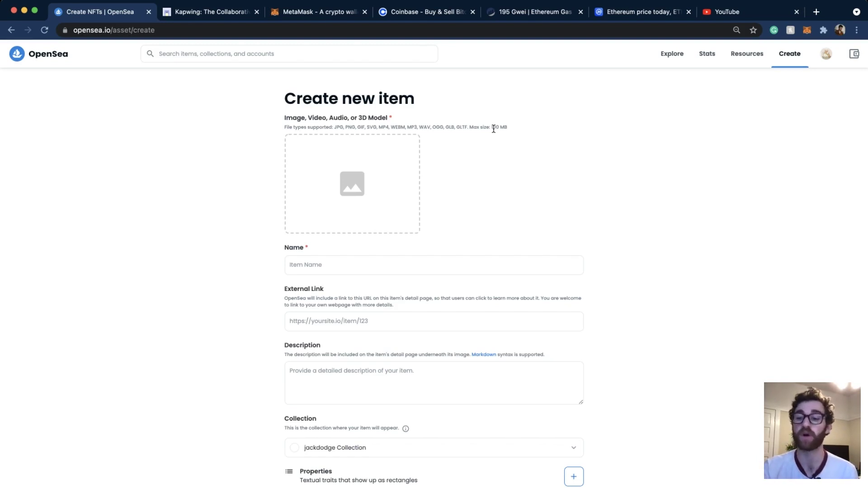
Switch to Kapwing, upload the dog video and trim it to about 10.9 seconds.
key(ctrl+Tab)
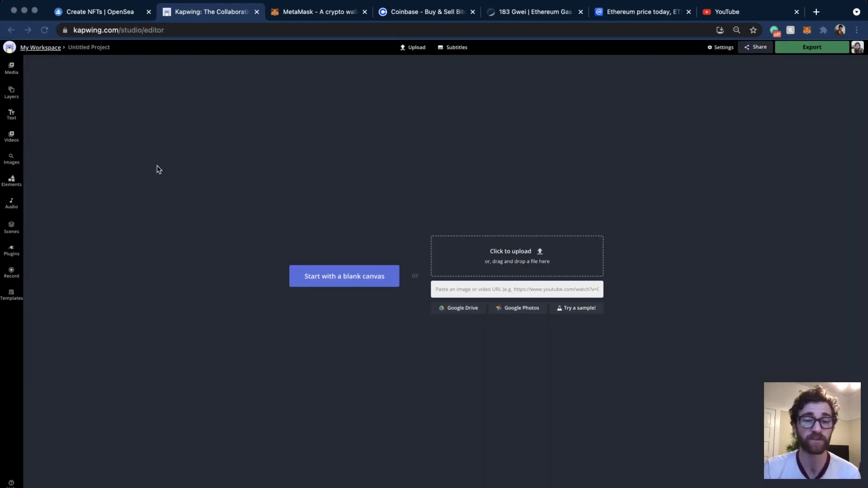
drag(180, 294, 231, 358)
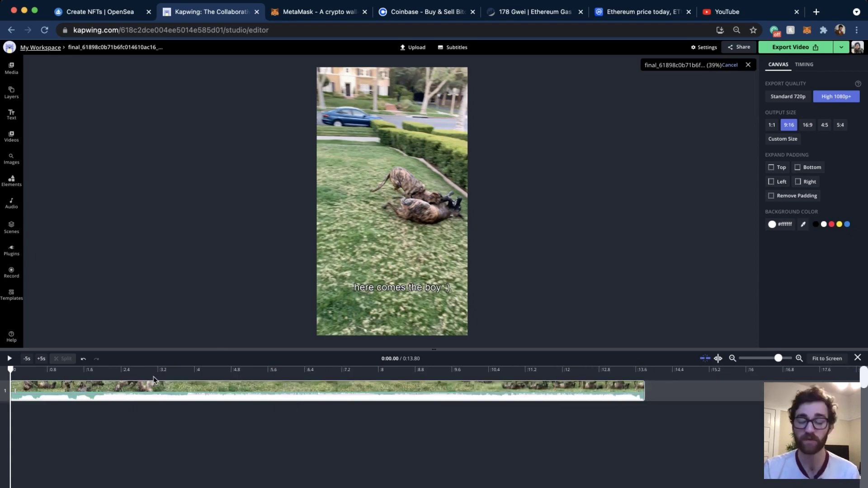
click(55, 391)
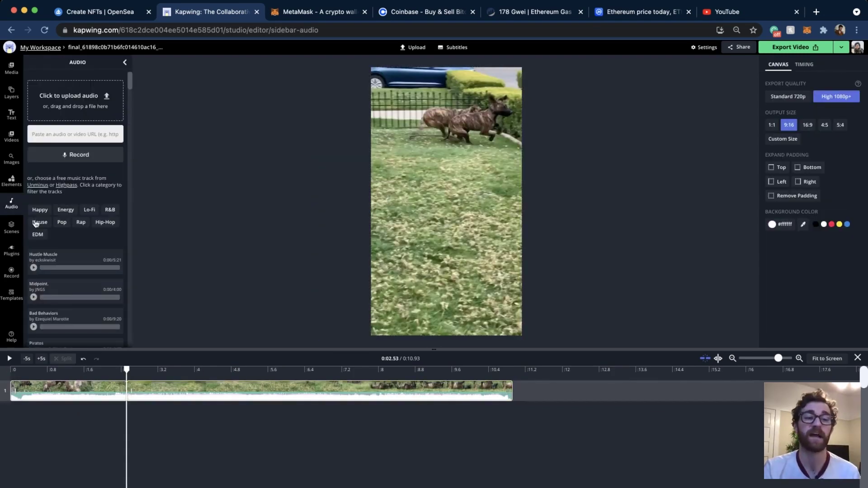
Look through the audio, text and image libraries, split the clip at about 2.5 seconds and export the video.
scroll(35, 223, down, 1)
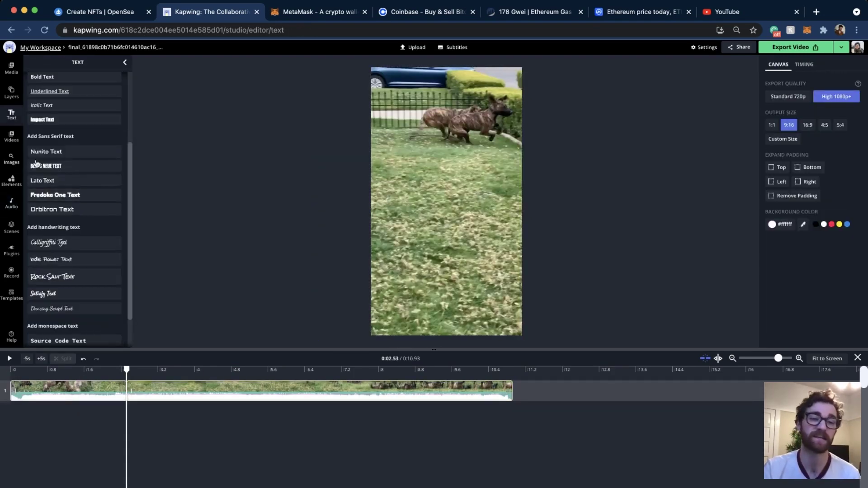
click(11, 158)
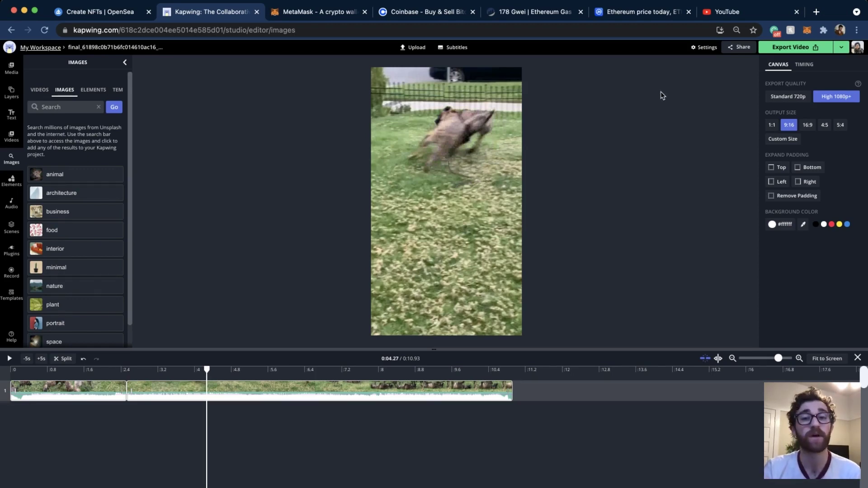
click(786, 51)
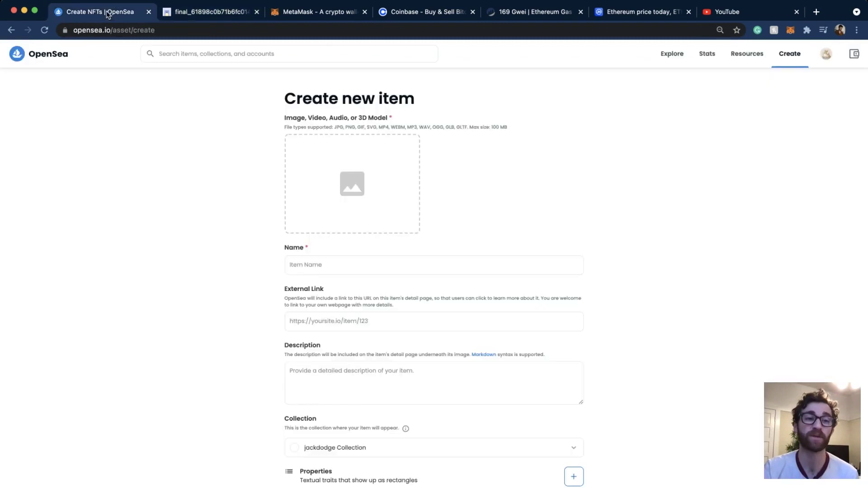
Revisit the OpenSea item form, then switch to the MetaMask website and view the wallet's account overview.
click(106, 12)
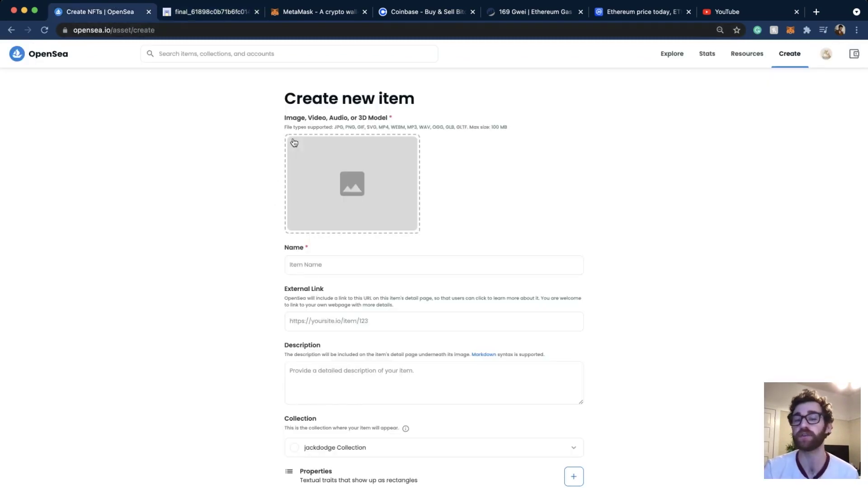
click(322, 14)
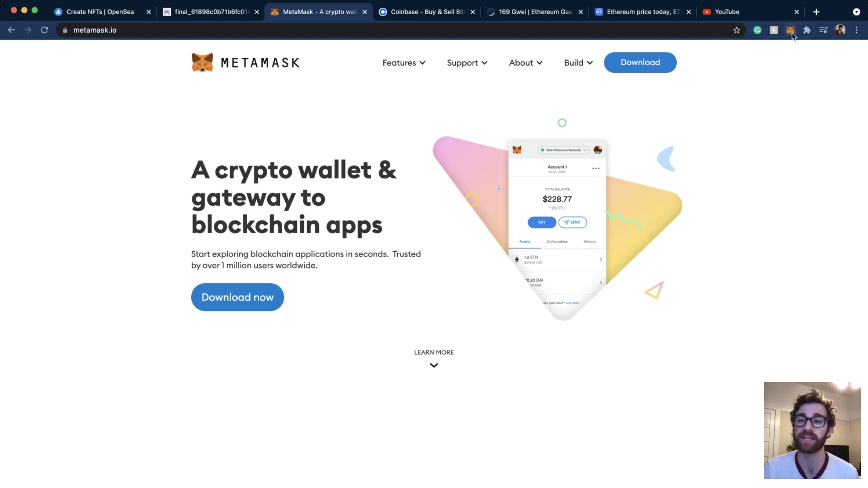
click(789, 31)
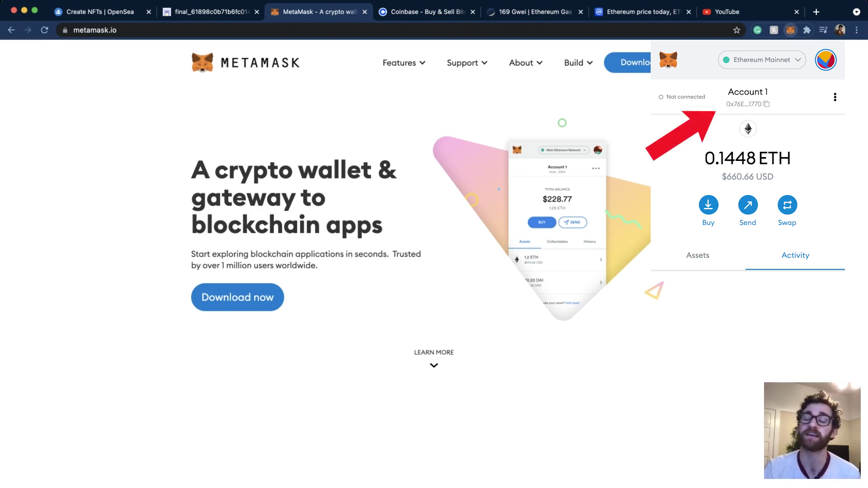
key(Escape)
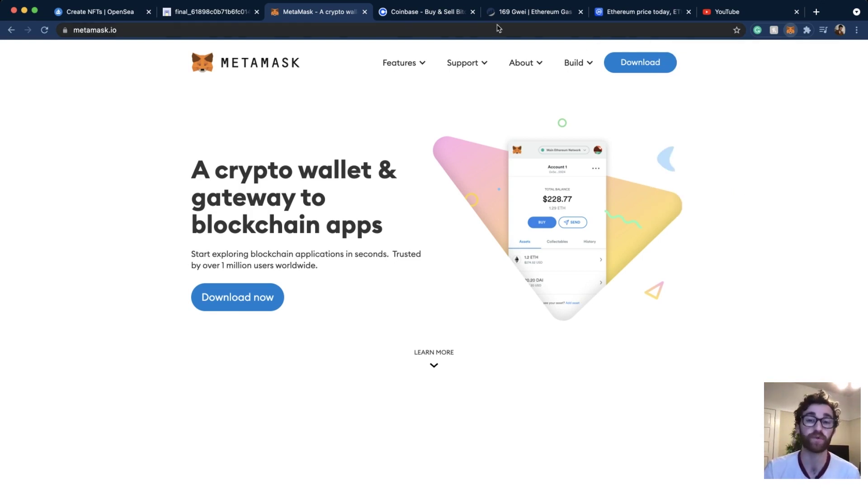
Visit Coinbase, then check Ethereum gas prices on Etherscan and the ETH price on CoinMarketCap.
click(438, 17)
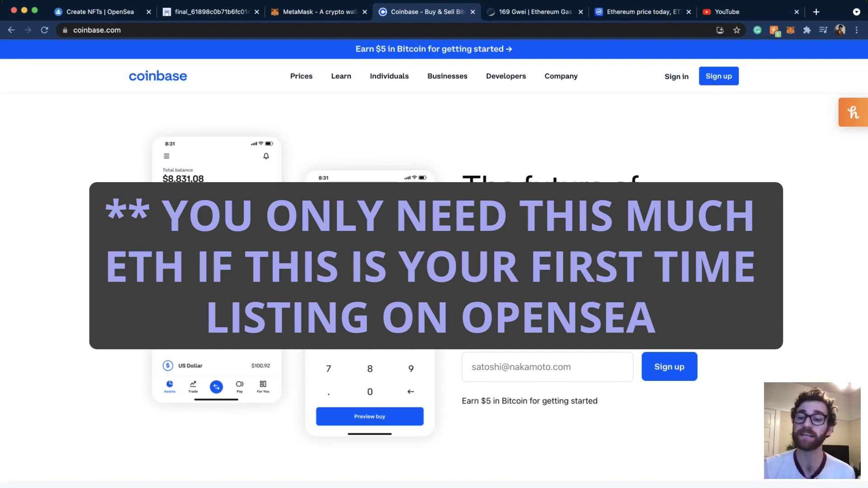
click(531, 17)
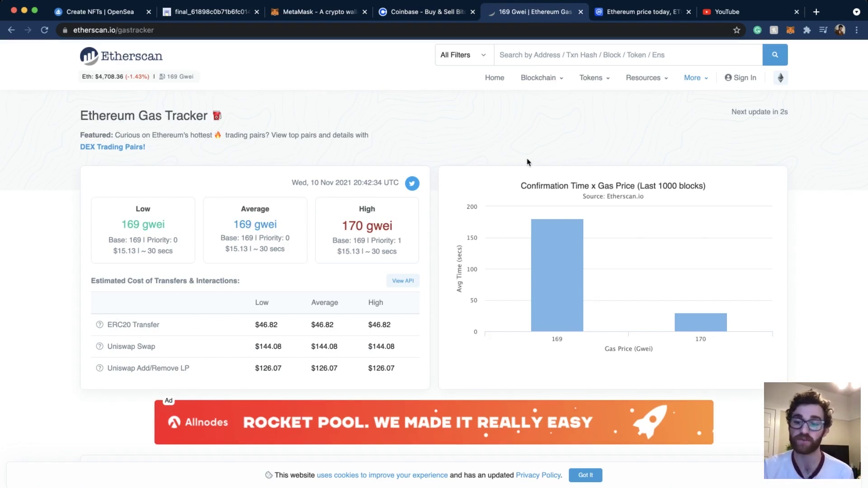
click(639, 17)
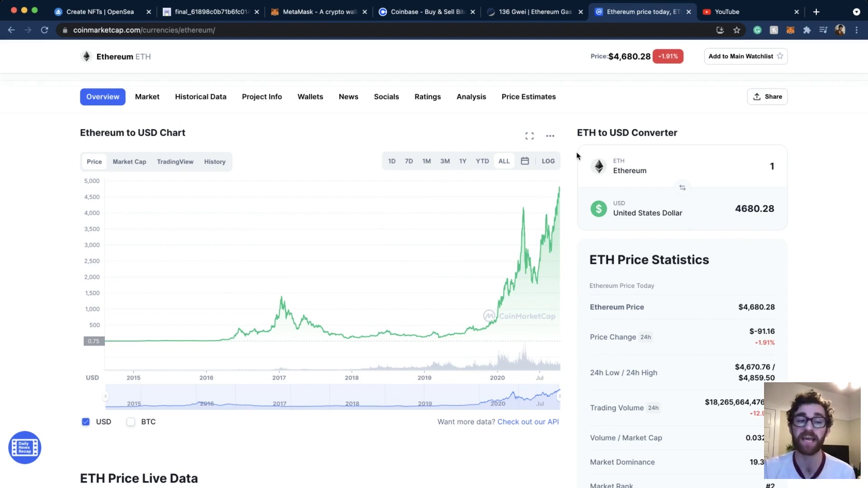
scroll(569, 149, up, 1)
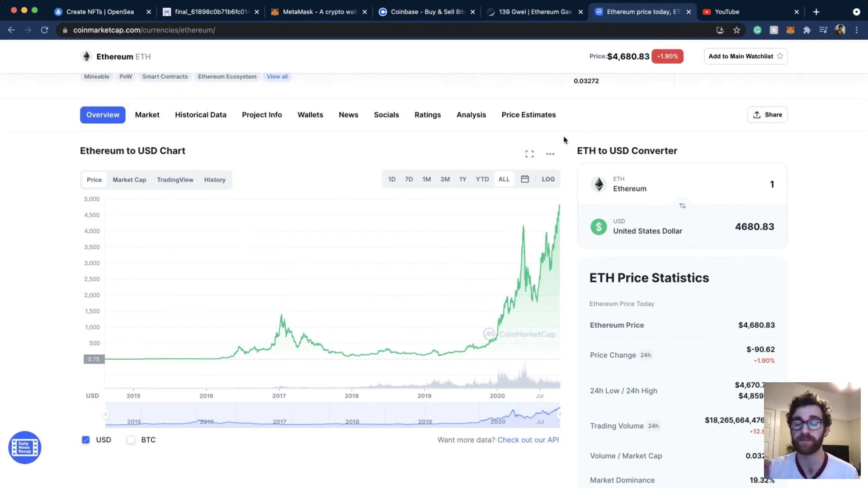
click(517, 9)
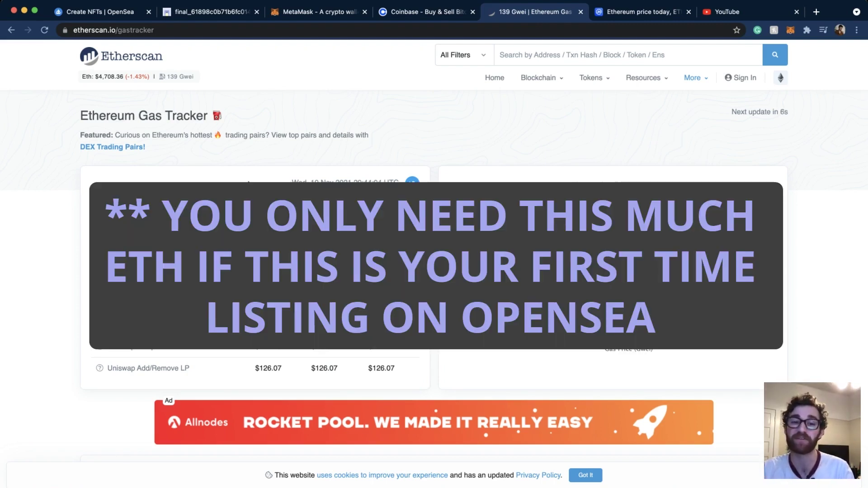
Return to the Coinbase homepage and view the MetaMask wallet's account overview there.
click(427, 13)
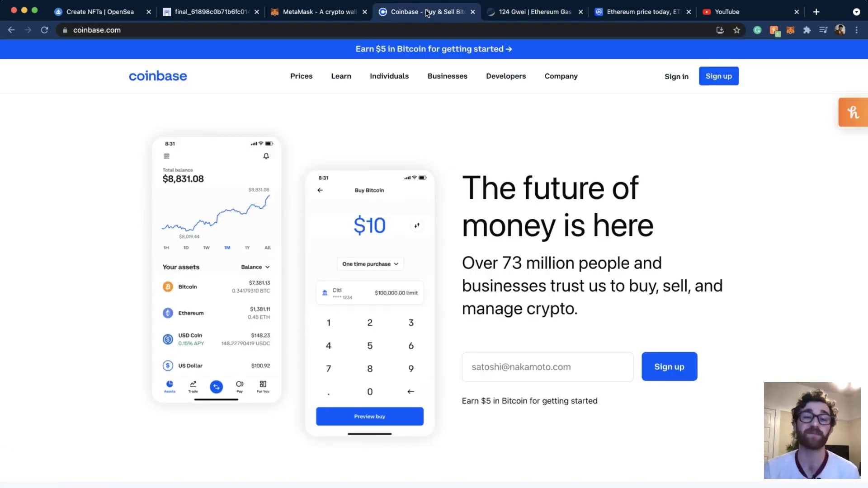
mouse_move(450, 78)
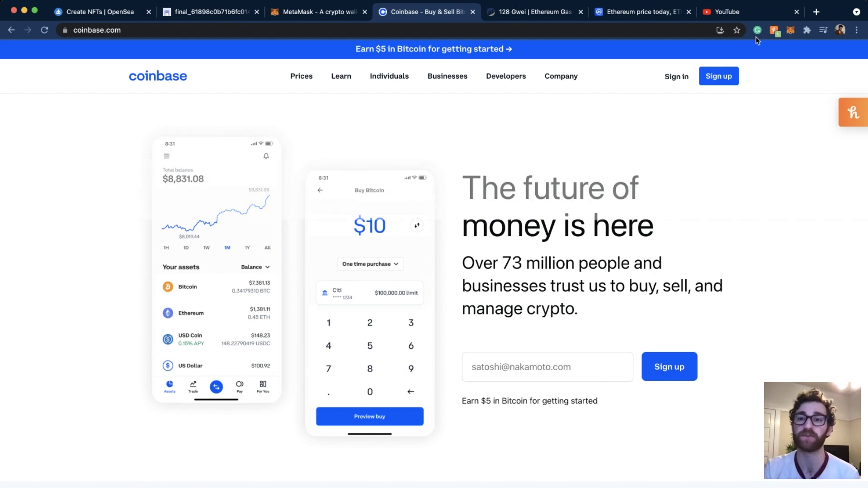
click(791, 30)
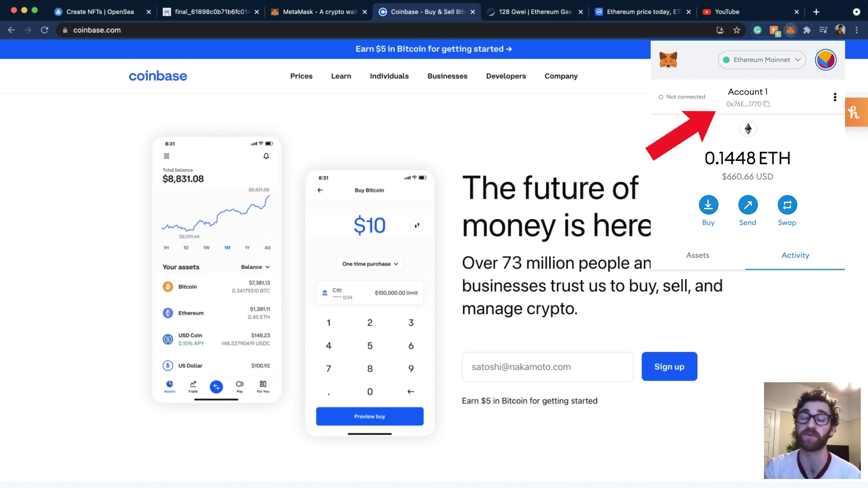
click(516, 142)
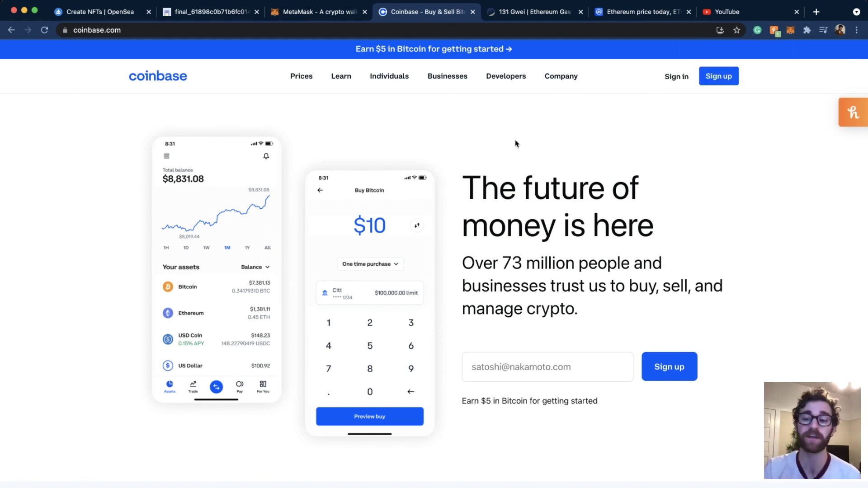
Switch to the OpenSea item form, upload the exported dog video and add a dog picture as its preview image.
click(102, 15)
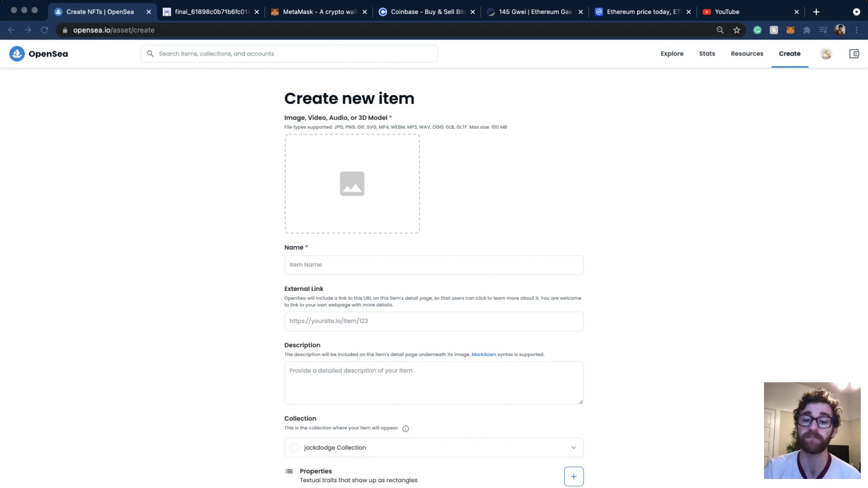
drag(388, 174, 387, 176)
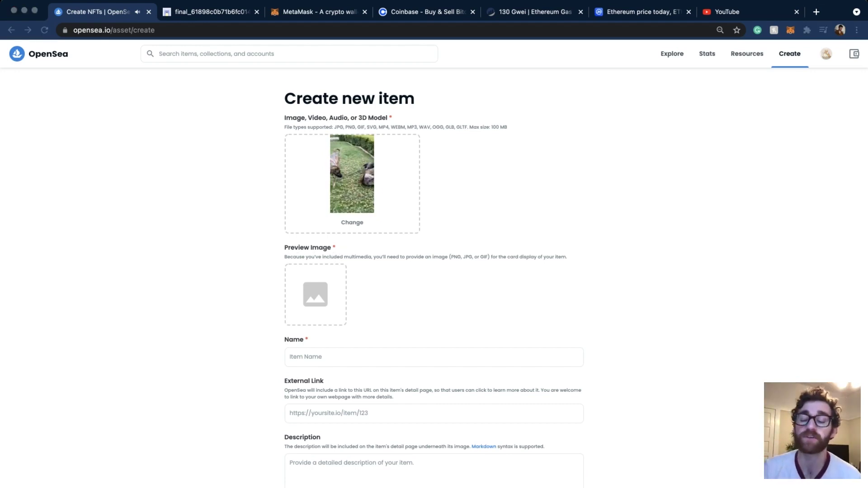
drag(427, 124, 343, 294)
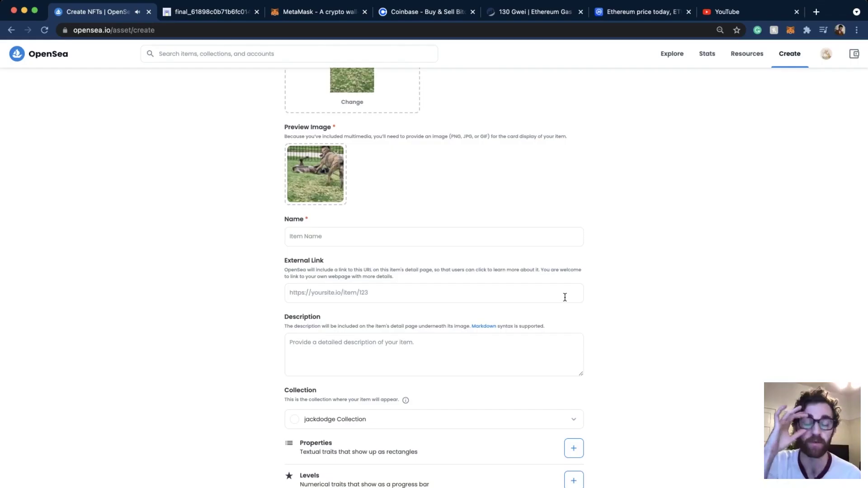
Name the item "Dogs Playing".
click(345, 239)
text(dog)
key(BackSpace)
key(BackSpace)
key(BackSpace)
text(Dogs Playing)
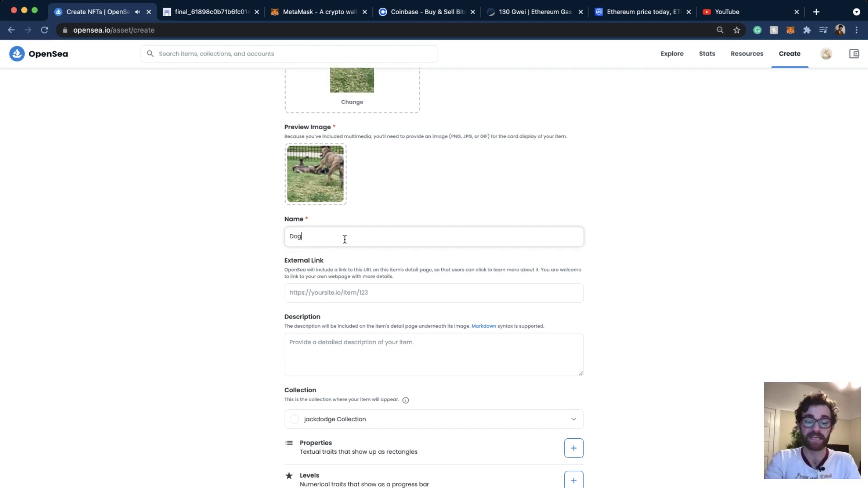
Enter the item description "I love dogs and I hope you do too.".
scroll(335, 255, down, 2)
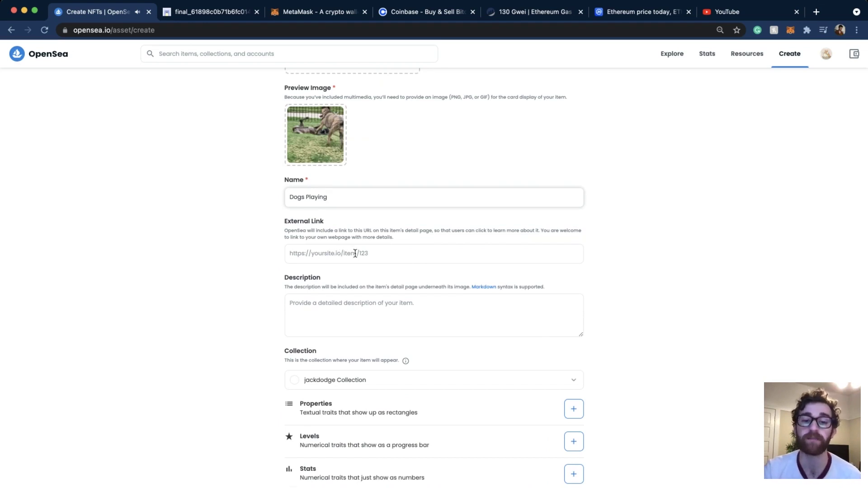
scroll(353, 252, down, 2)
click(345, 209)
scroll(366, 242, down, 2)
click(347, 224)
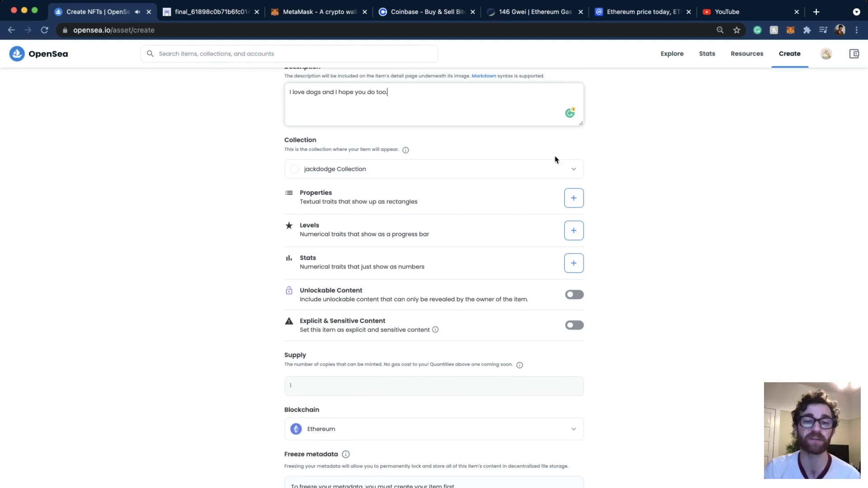
Keep Ethereum as the blockchain and create the item.
scroll(655, 329, down, 1)
scroll(655, 329, down, 3)
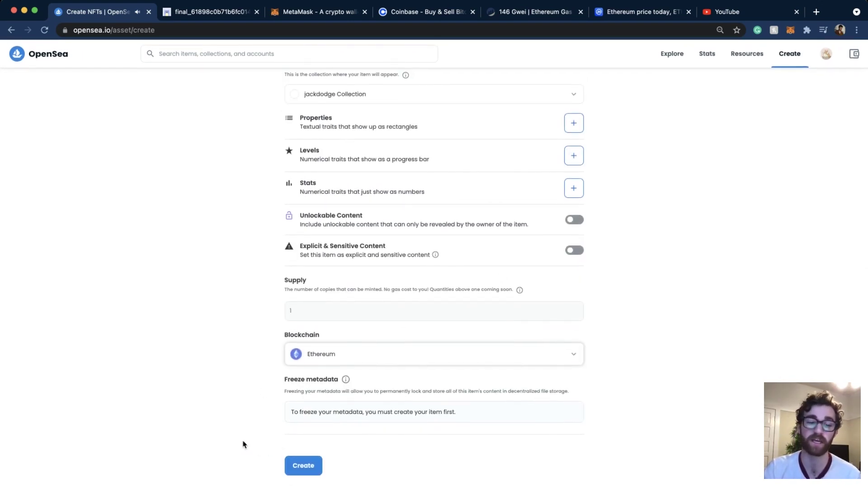
click(290, 467)
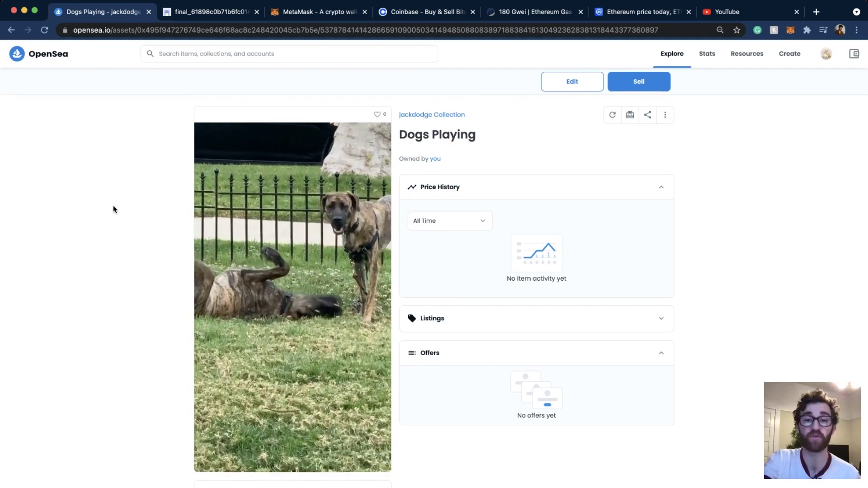
Put the item up for sale at a fixed price of .1 ETH, also viewing the Timed Auction settings.
click(623, 87)
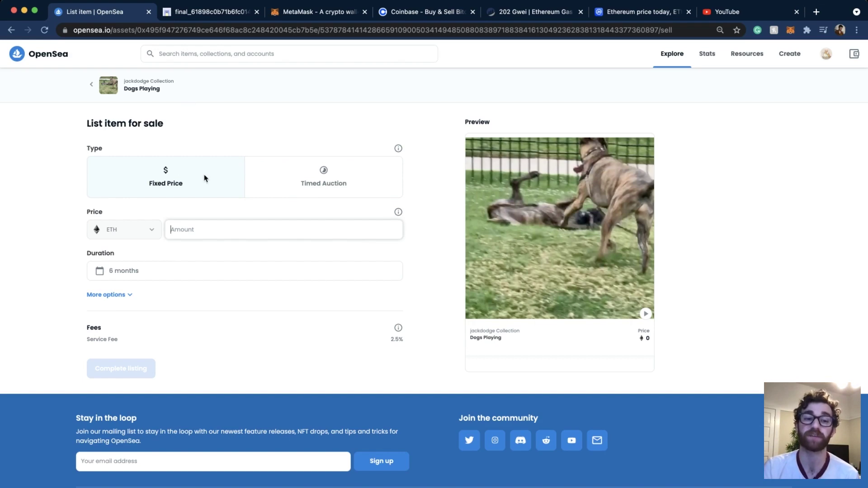
text(.1)
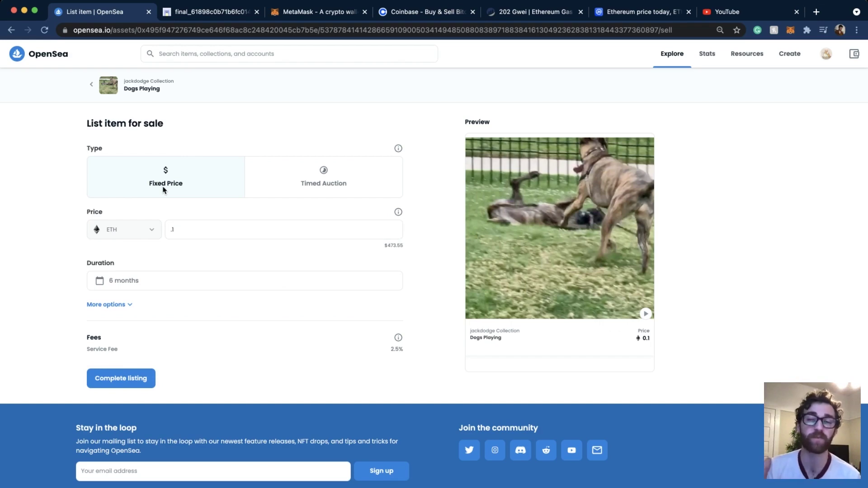
click(269, 172)
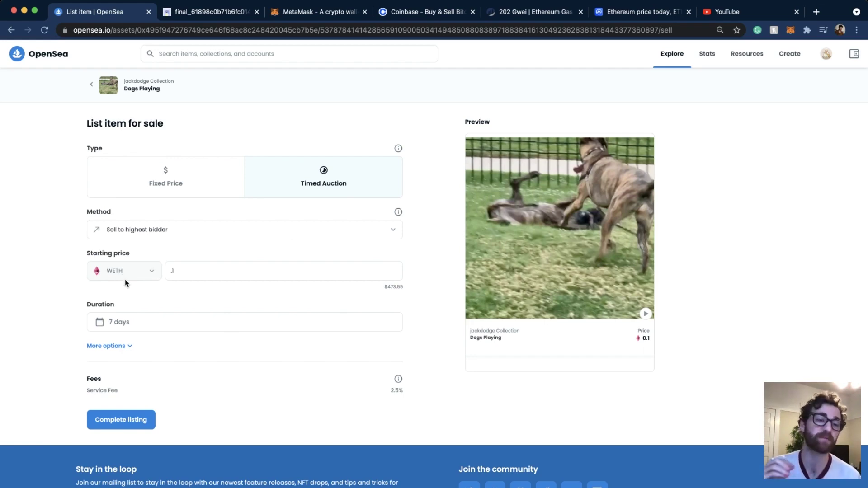
click(158, 188)
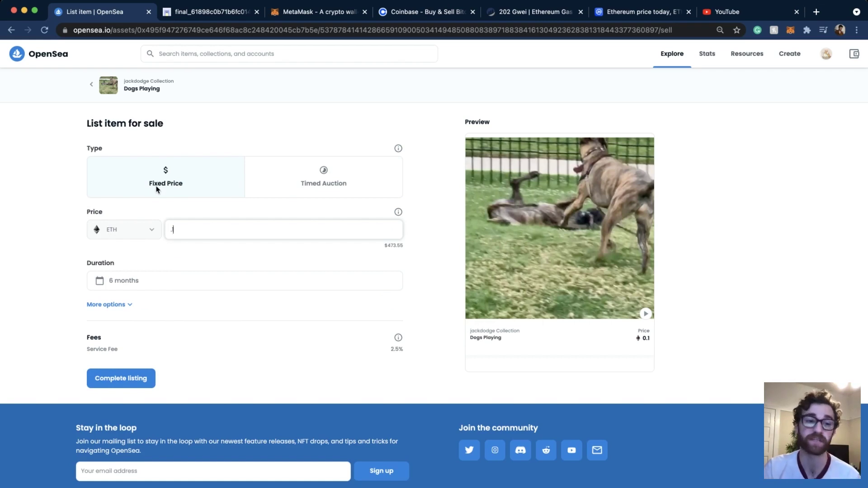
Show the additional listing options, check the fees and complete the listing.
click(108, 305)
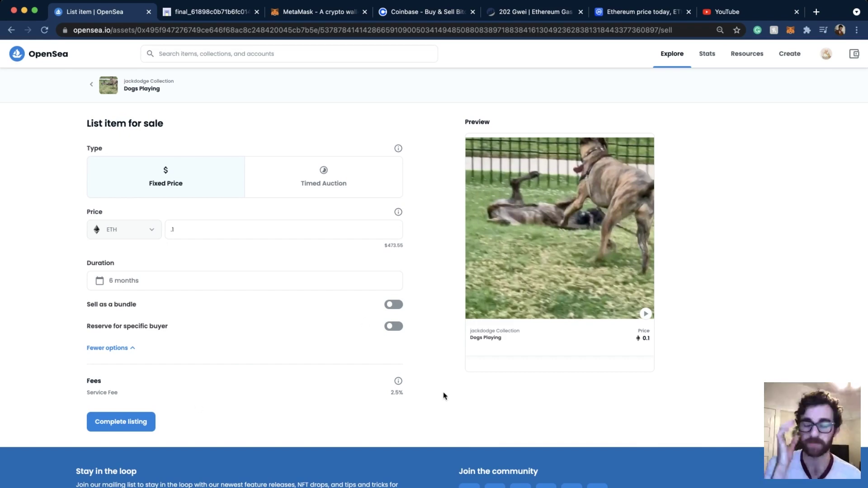
mouse_move(400, 381)
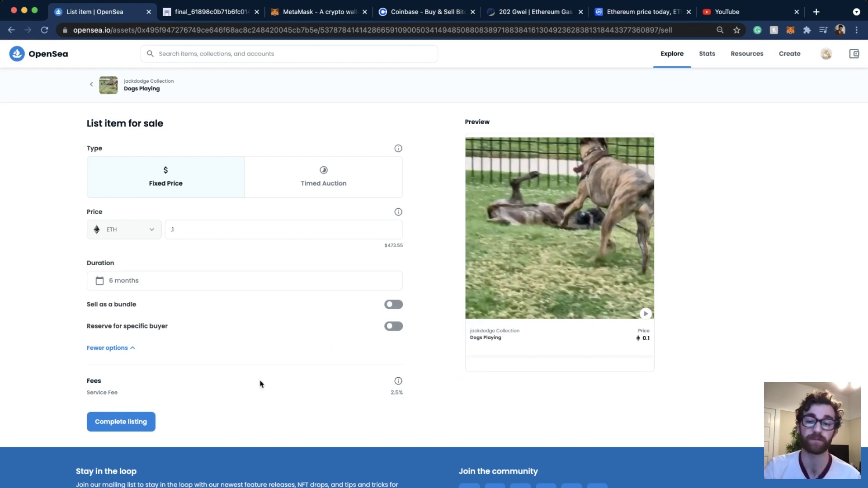
click(141, 428)
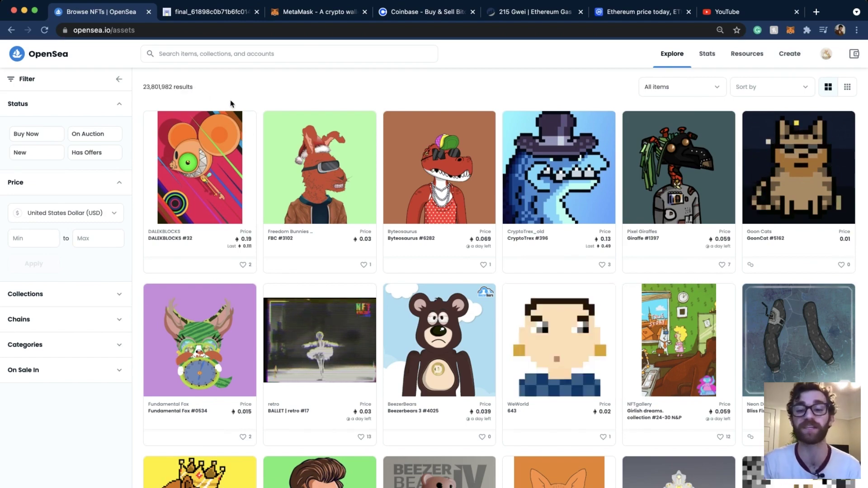
Browse the NFTs offered by other creators on the marketplace's Explore page.
scroll(330, 238, down, 6)
scroll(331, 238, down, 4)
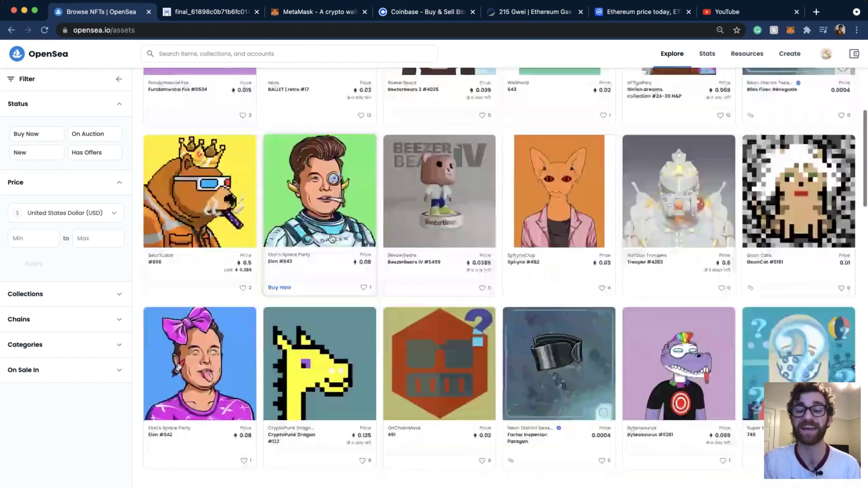
scroll(332, 239, up, 10)
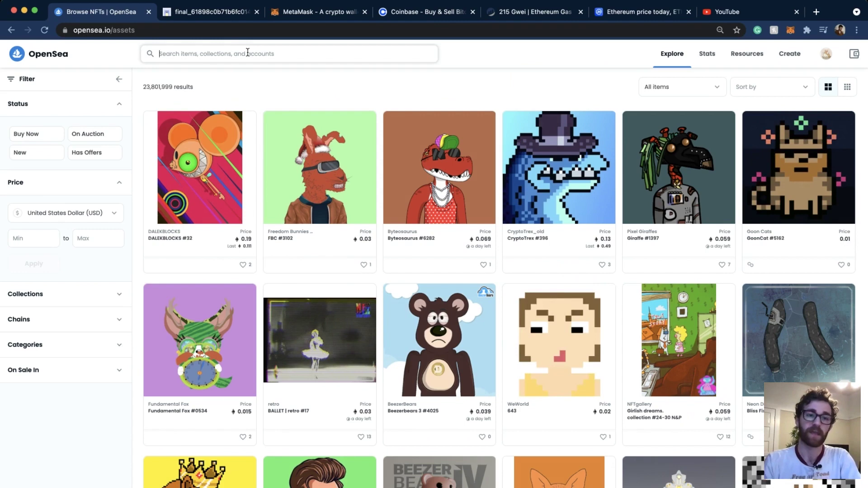